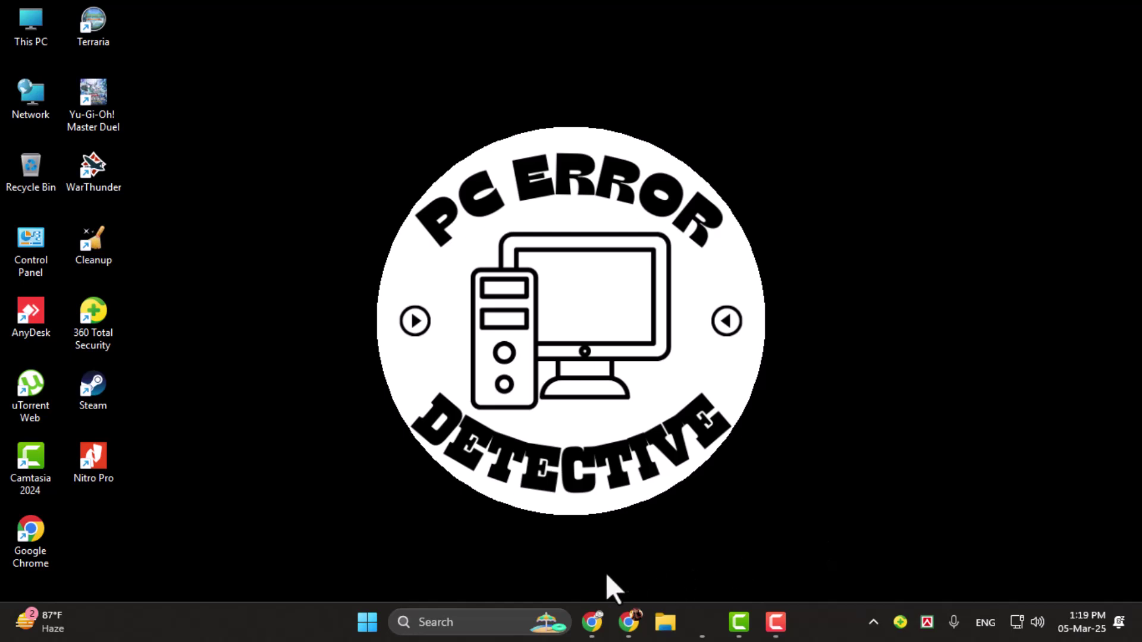
Step: Launch Settings from the Start button's Win+X quick menu, reopening the menu once
right_click(366, 625)
click(362, 631)
right_click(365, 631)
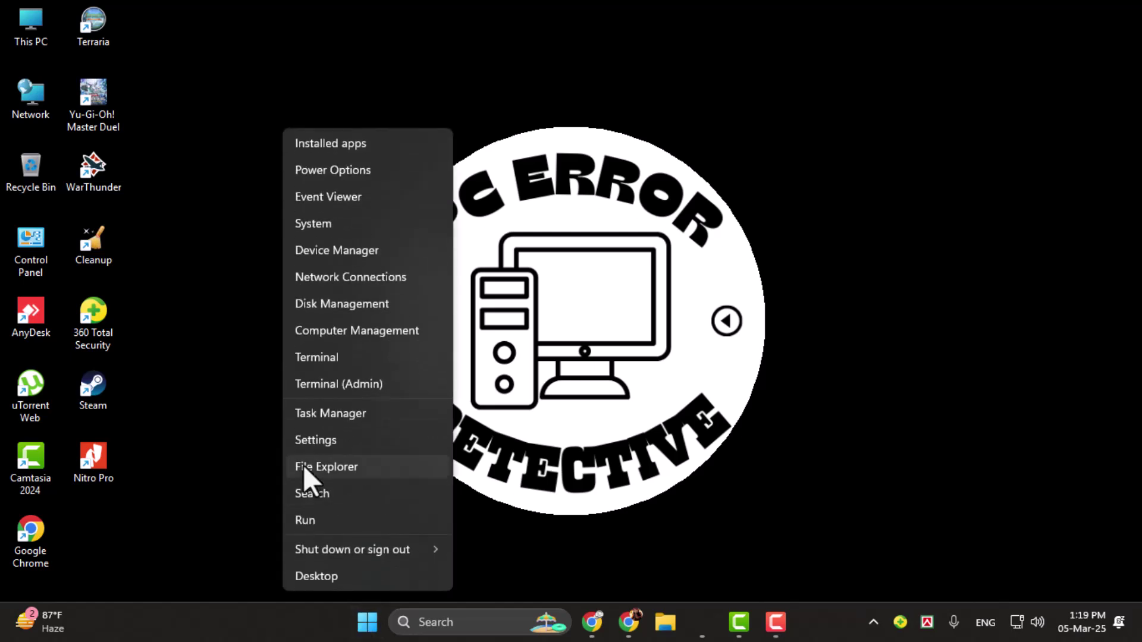
click(315, 442)
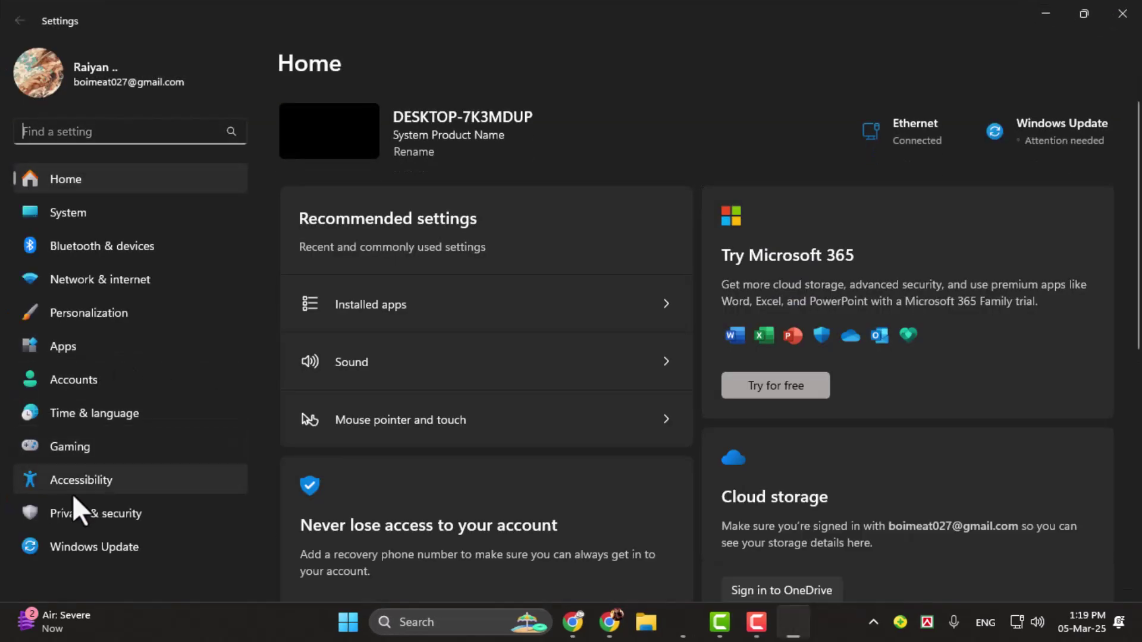
Step: Go past Accessibility to the Privacy & security page in the Settings sidebar
click(73, 487)
click(88, 507)
scroll(1138, 250, down, 2)
drag(1139, 251, 1130, 352)
Step: Open the Location permission page under App permissions
click(443, 181)
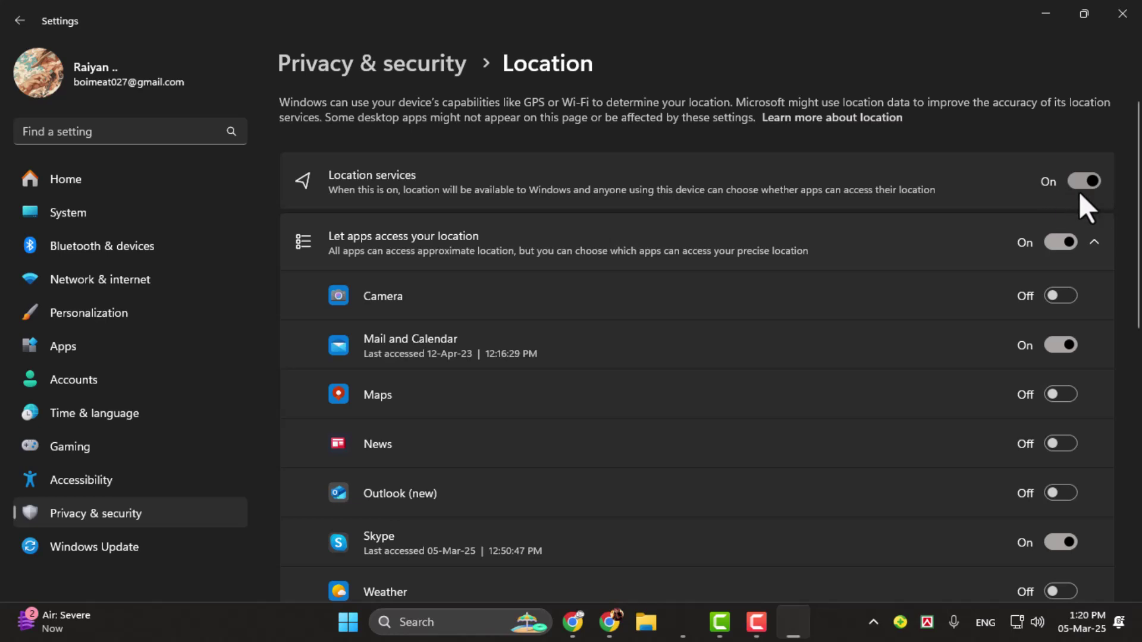